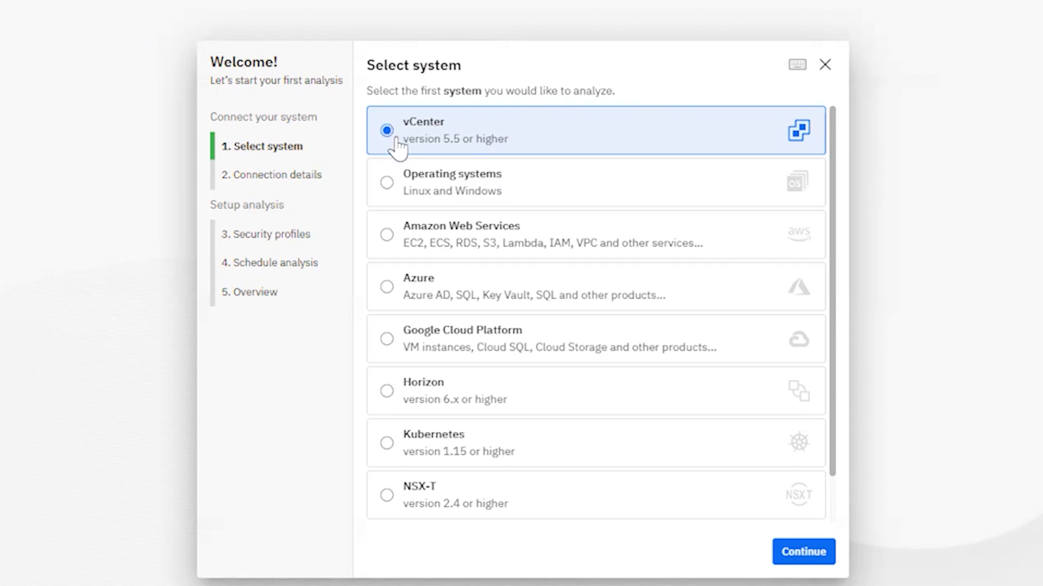
# Continue to the connection details and enter schedar-vcsa70.outer.space as the vCenter server.
pyautogui.click(800, 554)
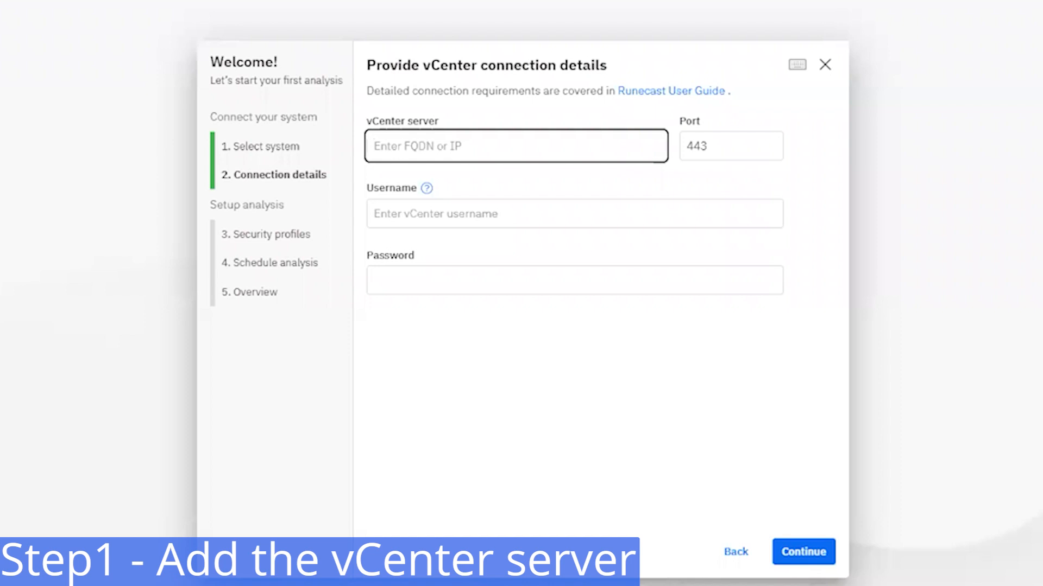
pyautogui.hotkey('alt', 'Tab')
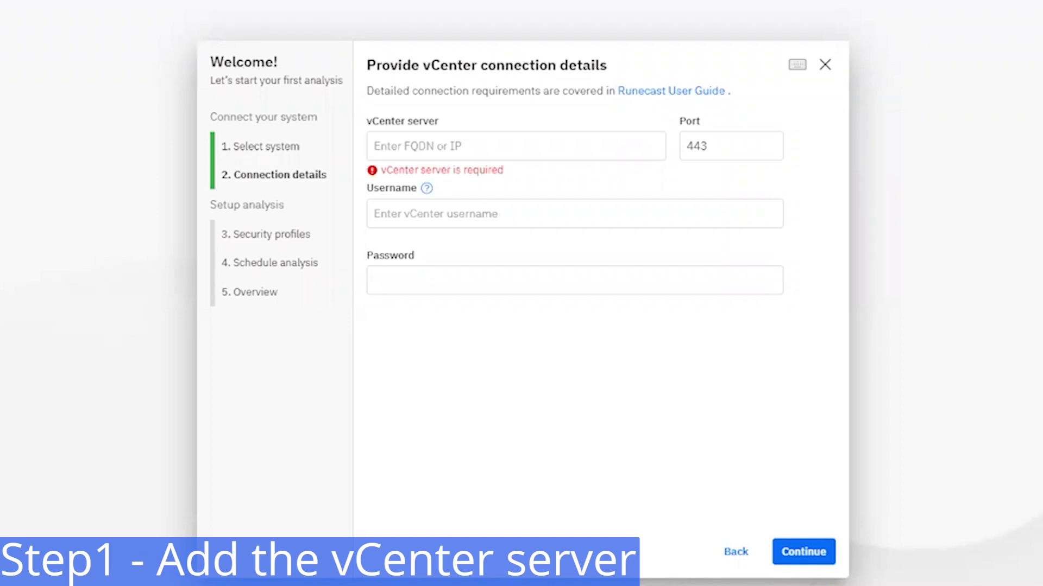
pyautogui.click(422, 157)
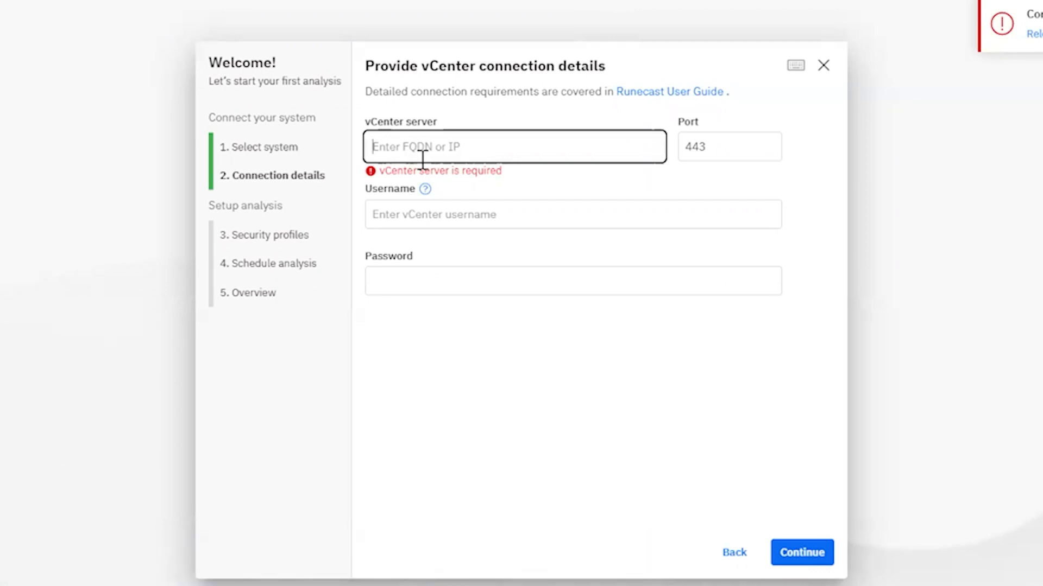
pyautogui.write('scheda')
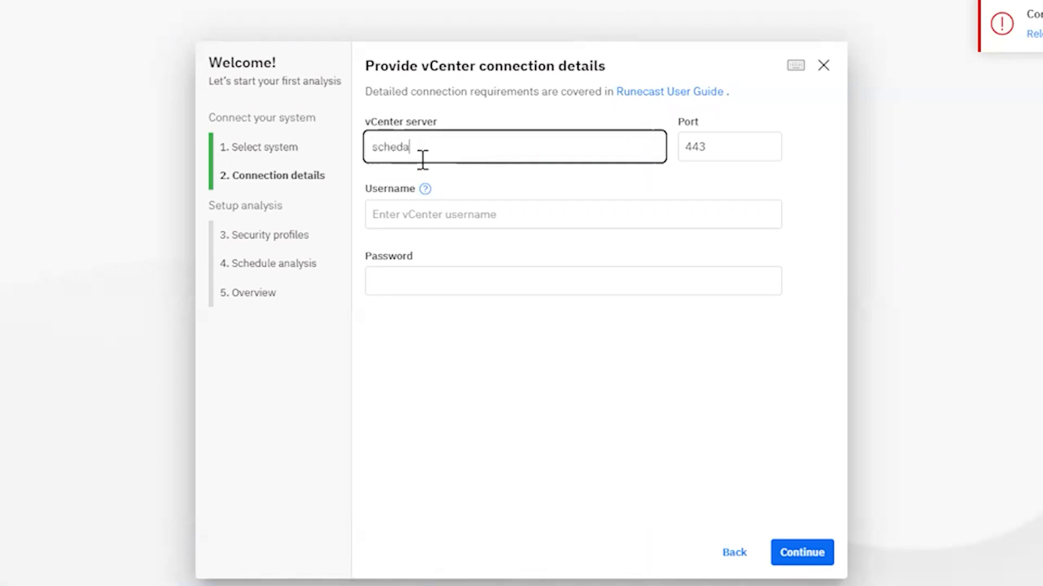
pyautogui.write('r-vcsa70.outer.space')
pyautogui.click(396, 219)
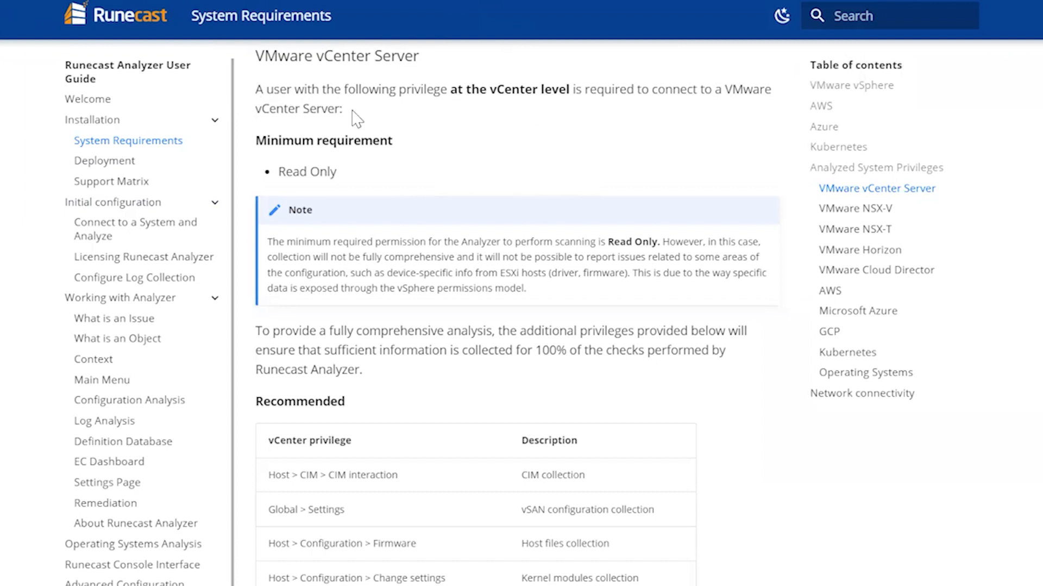
# Highlight Read Only as the minimum vCenter Server privilege in the User Guide's System Requirements.
pyautogui.moveTo(339, 174); pyautogui.dragTo(271, 172)
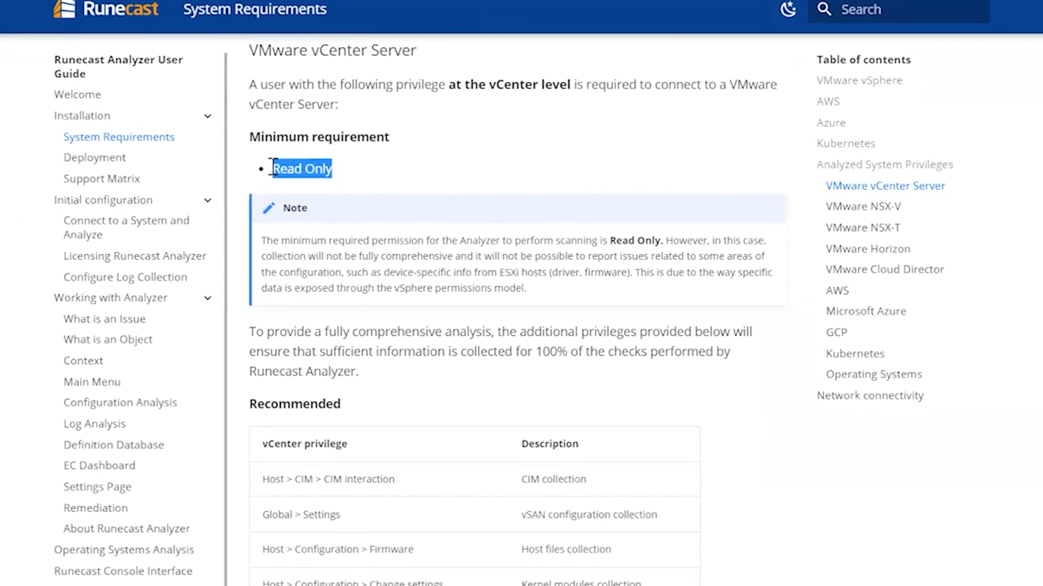
pyautogui.click(290, 237)
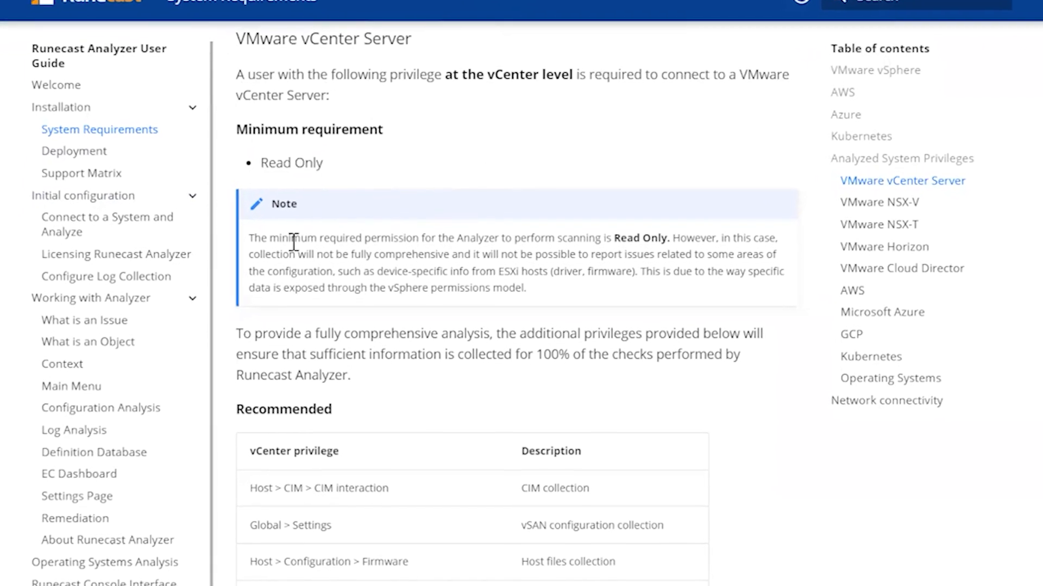
pyautogui.scroll(-2, 326, 277)
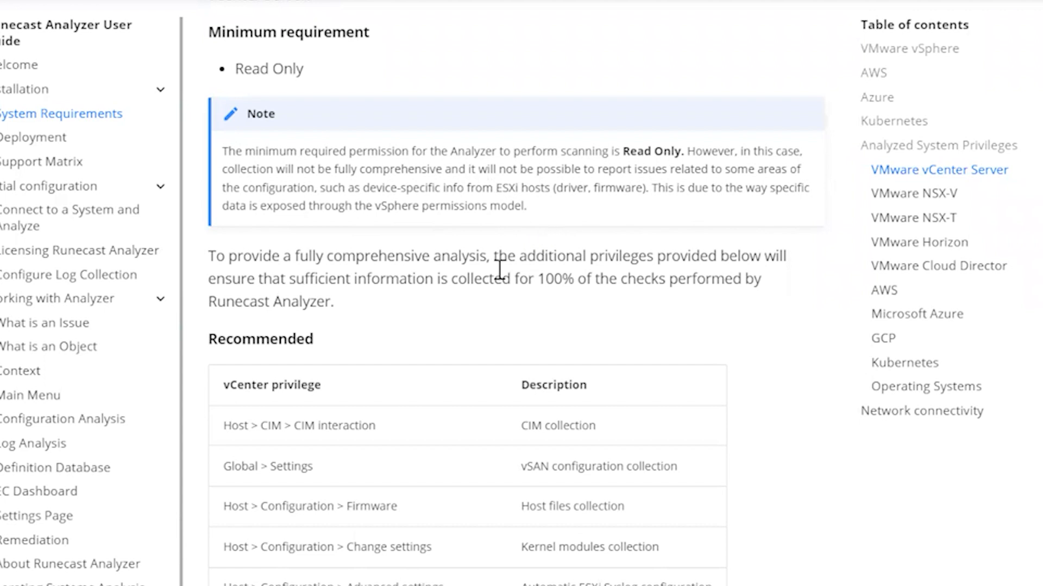
# Scroll the System Requirements page down to the Recommended vCenter privilege table.
pyautogui.scroll(-1, 415, 281)
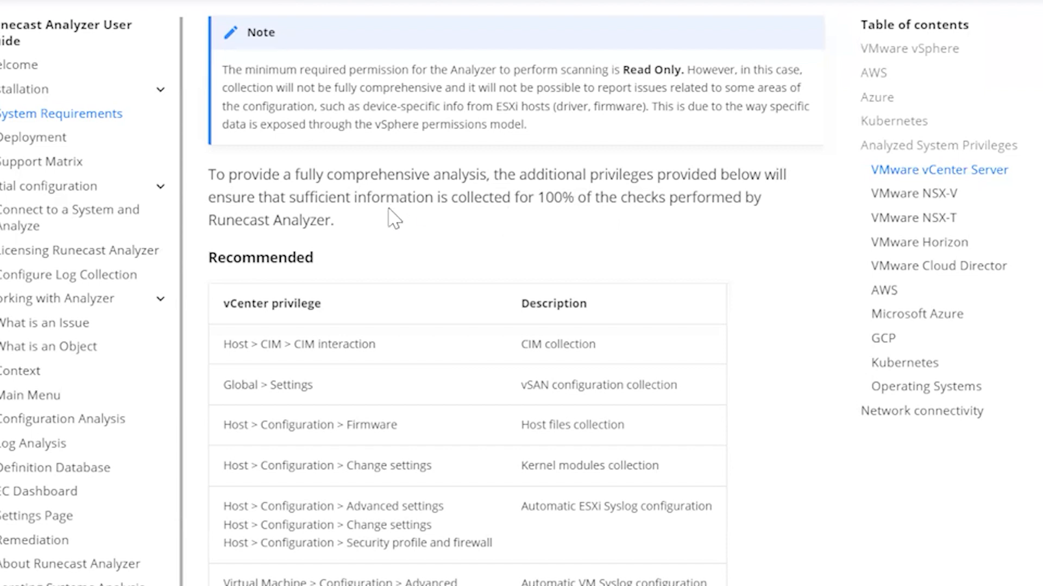
pyautogui.scroll(-3, 442, 280)
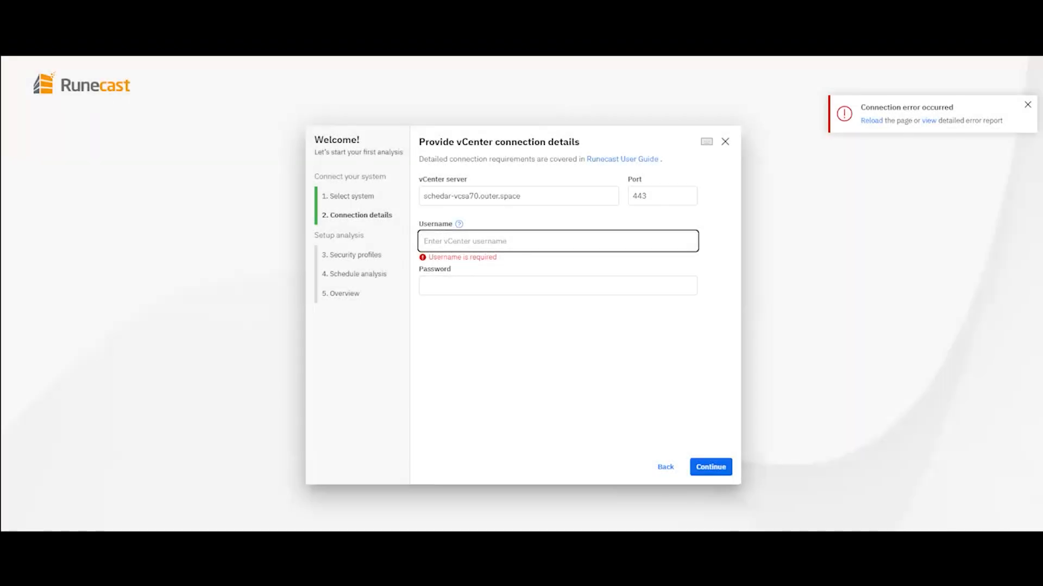
# Enter the vCenter account username, paste its password, and submit the connection details.
pyautogui.click(435, 282)
pyautogui.hotkey('ctrl', 'v')
pyautogui.click(719, 466)
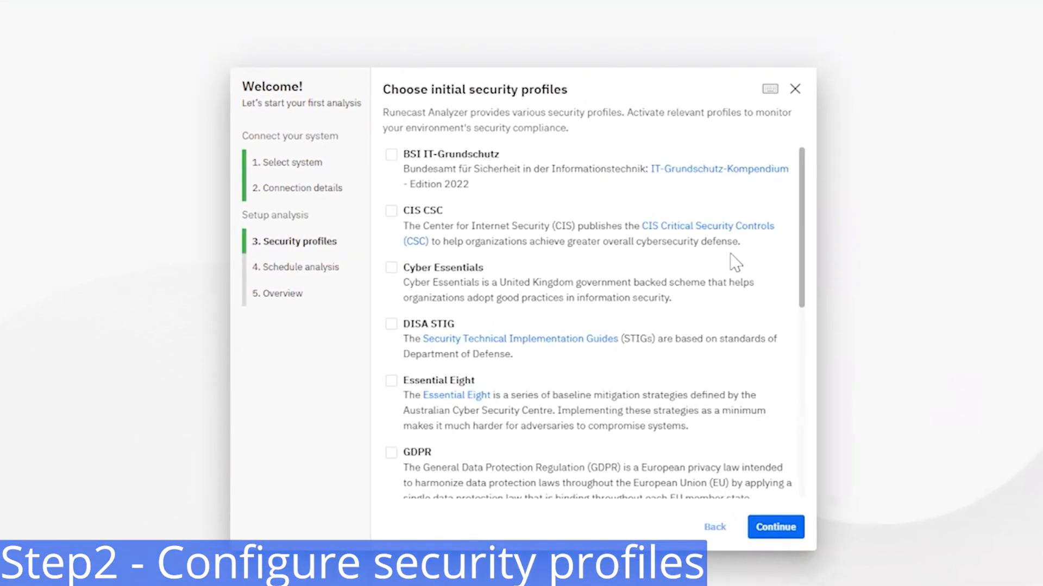
# Check the CIS CSC and GDPR security profiles while scrolling through the profile list.
pyautogui.scroll(-10, 429, 269)
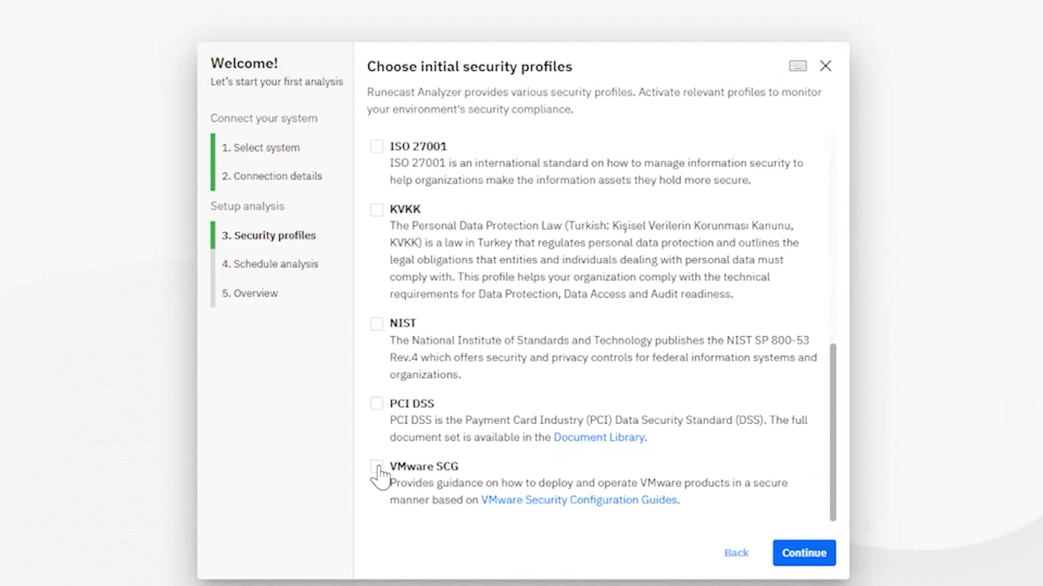
pyautogui.scroll(7, 568, 390)
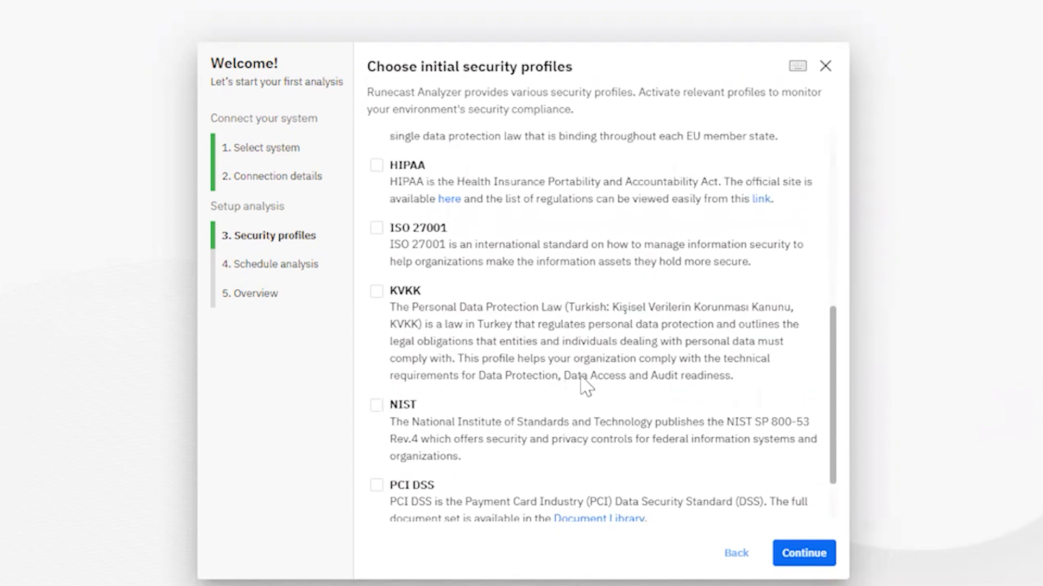
pyautogui.scroll(2, 586, 390)
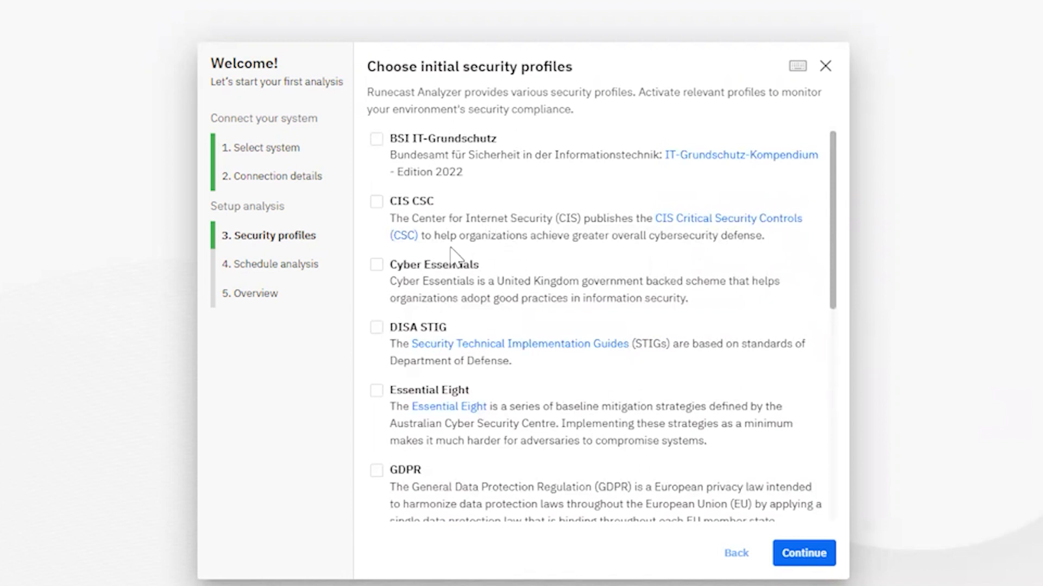
pyautogui.click(377, 203)
pyautogui.scroll(-3, 522, 288)
pyautogui.click(377, 391)
pyautogui.scroll(3, 679, 347)
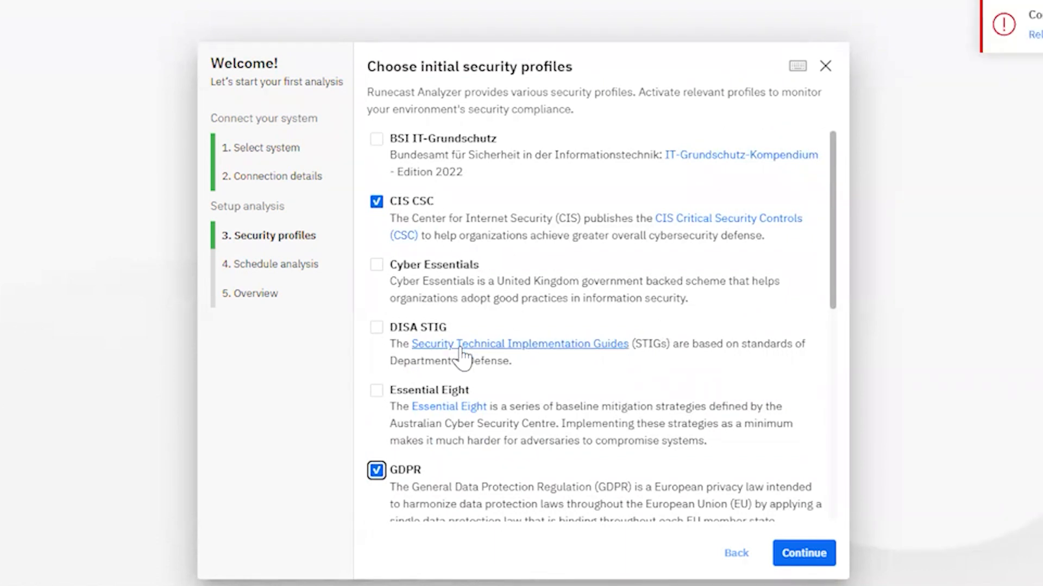
pyautogui.scroll(-10, 484, 383)
pyautogui.scroll(-7, 483, 383)
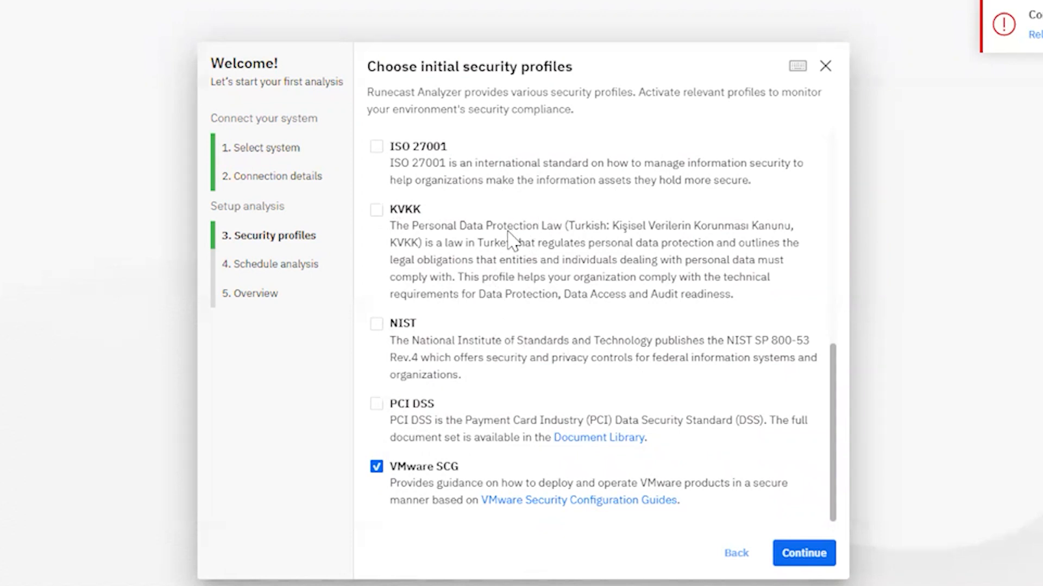
pyautogui.scroll(5, 513, 314)
pyautogui.scroll(1, 519, 309)
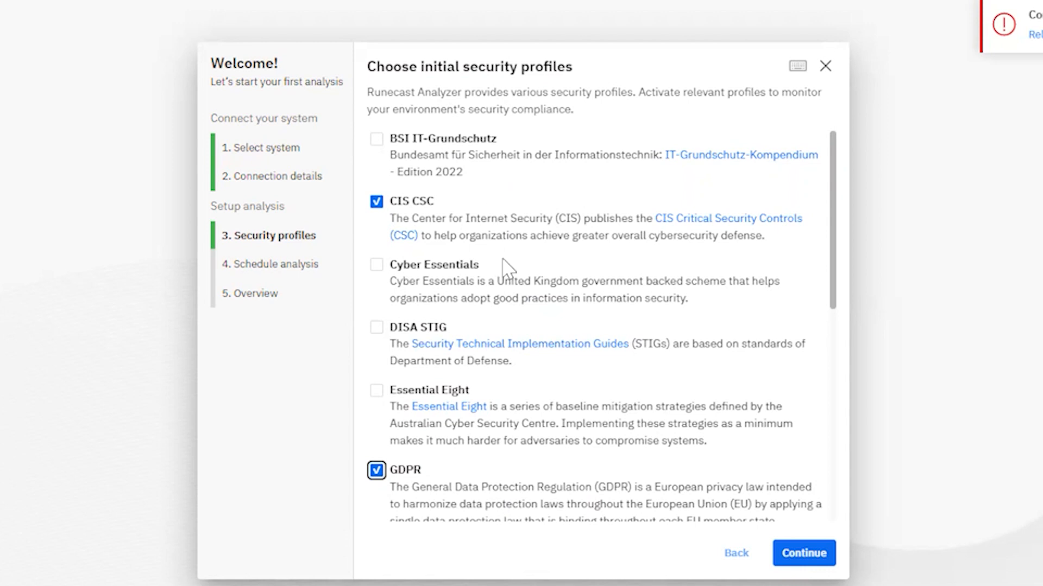
pyautogui.scroll(-8, 505, 266)
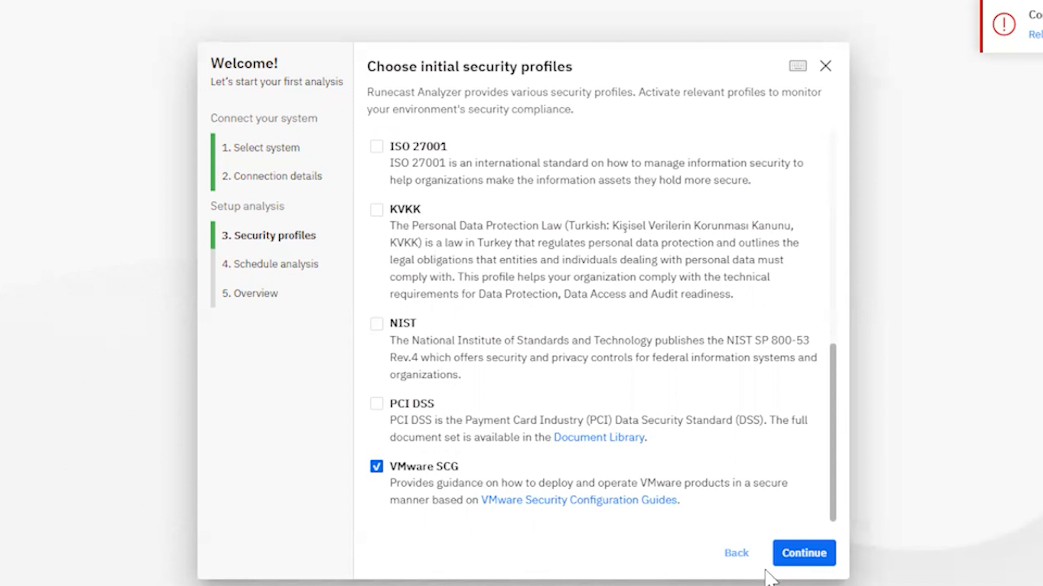
# Move on to analysis scheduling and check the daily start times, keeping 2:00 AM.
pyautogui.click(804, 554)
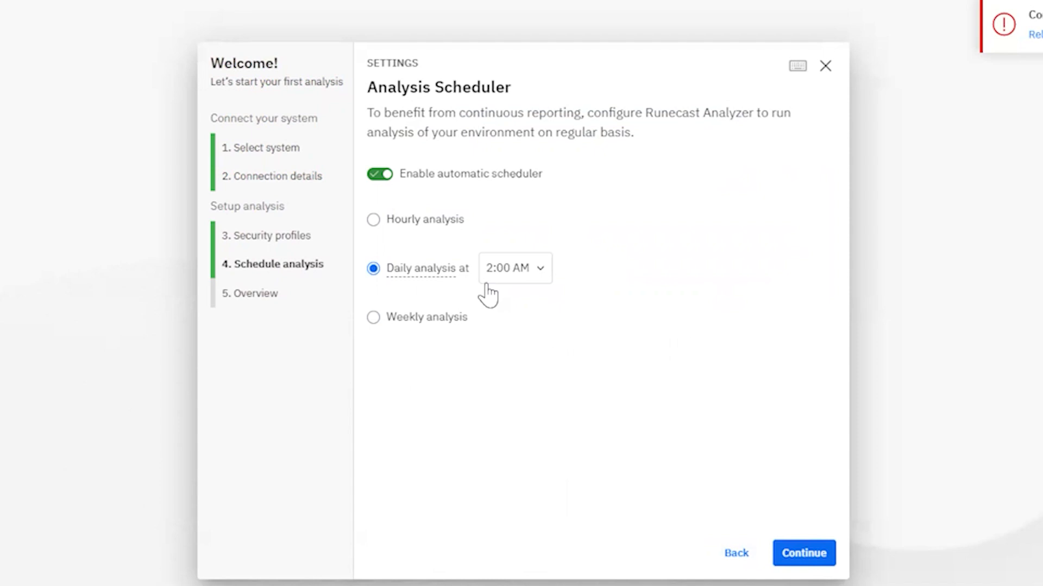
pyautogui.click(540, 273)
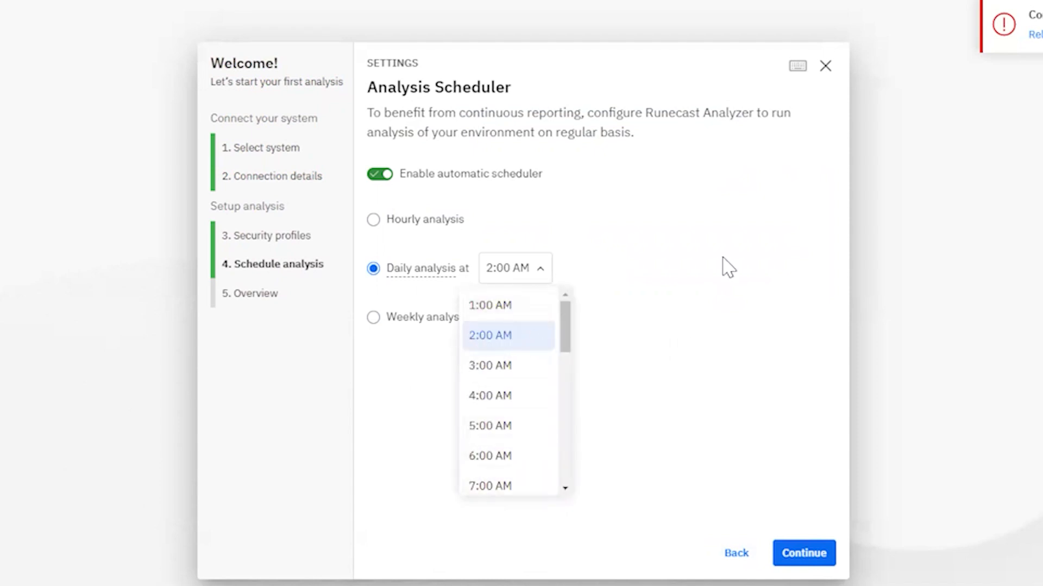
pyautogui.click(695, 250)
# Compare the hourly 1-hour interval and weekly day options, then return to Daily analysis.
pyautogui.click(373, 227)
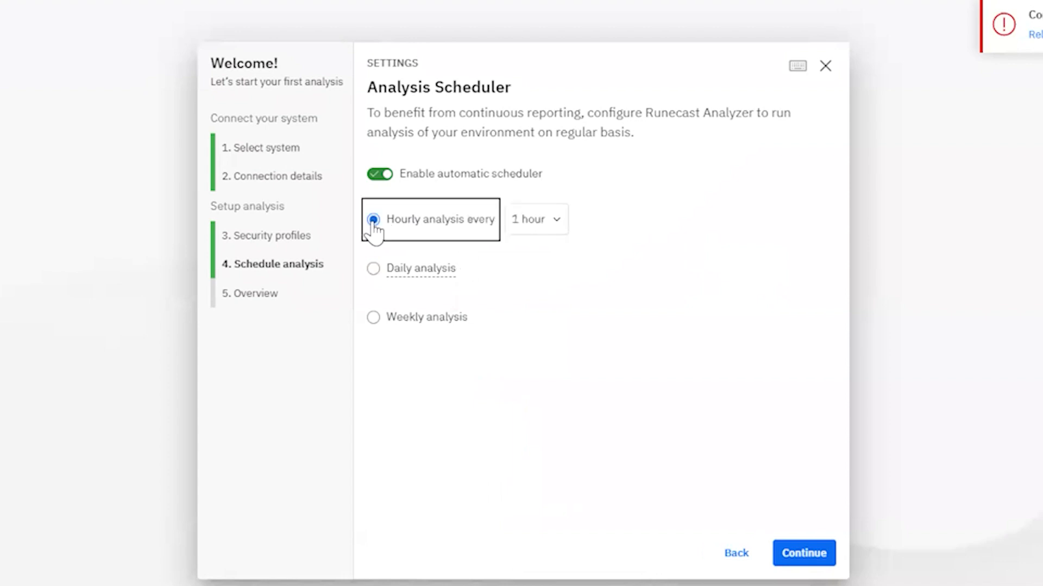
pyautogui.click(560, 227)
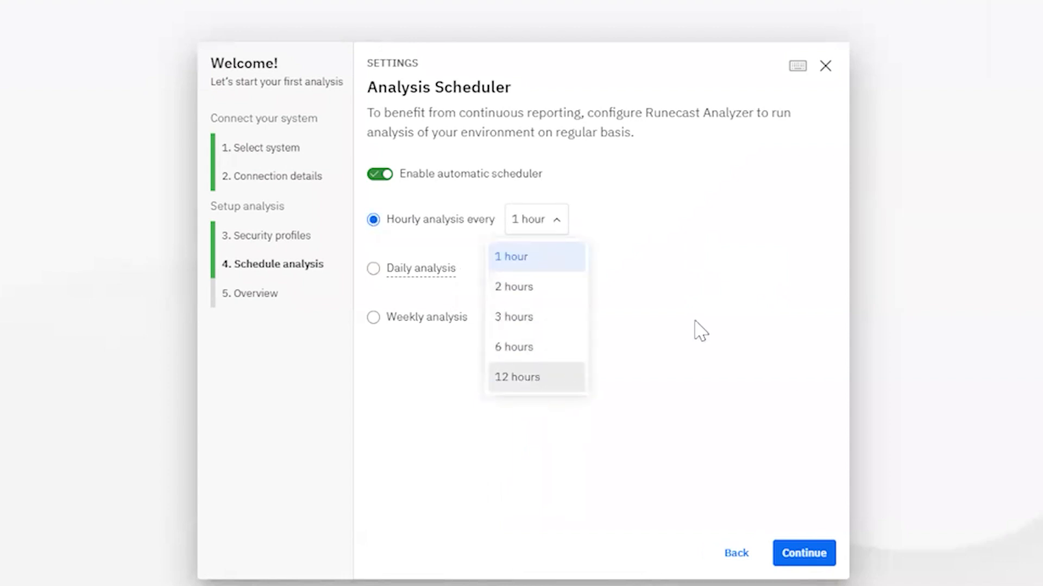
pyautogui.click(599, 325)
pyautogui.click(373, 318)
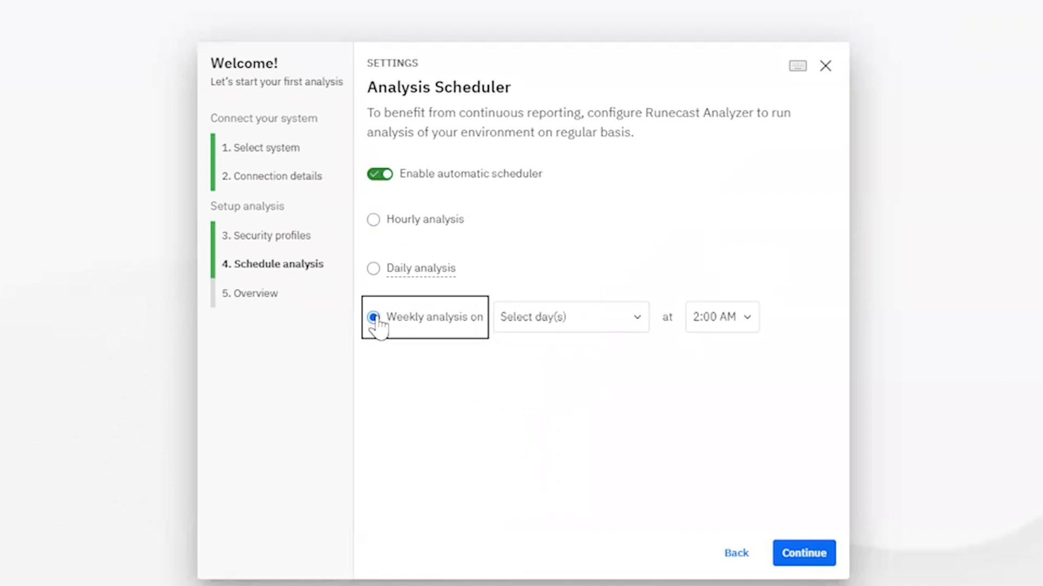
pyautogui.click(639, 321)
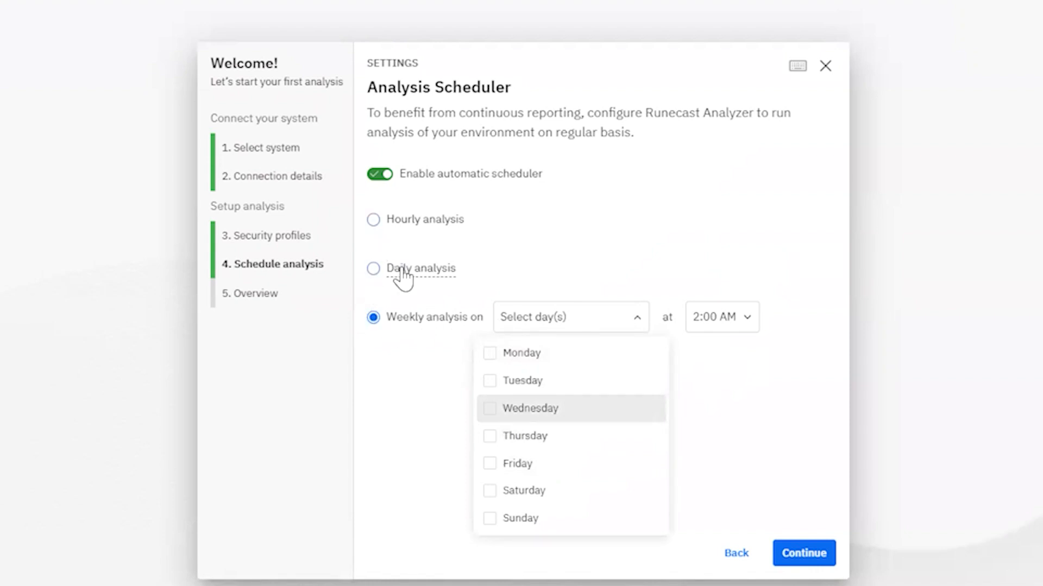
pyautogui.click(374, 222)
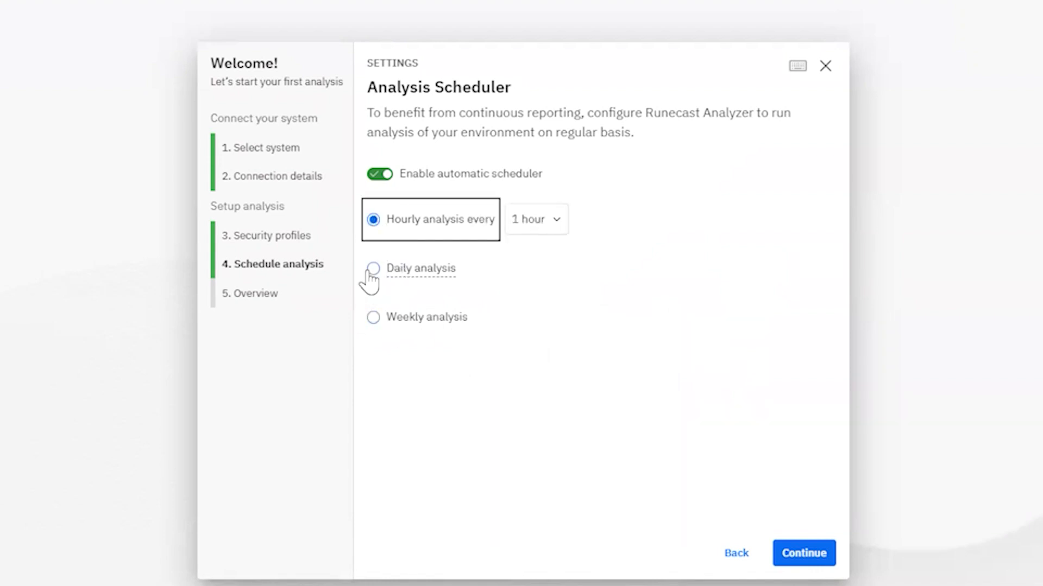
pyautogui.click(374, 270)
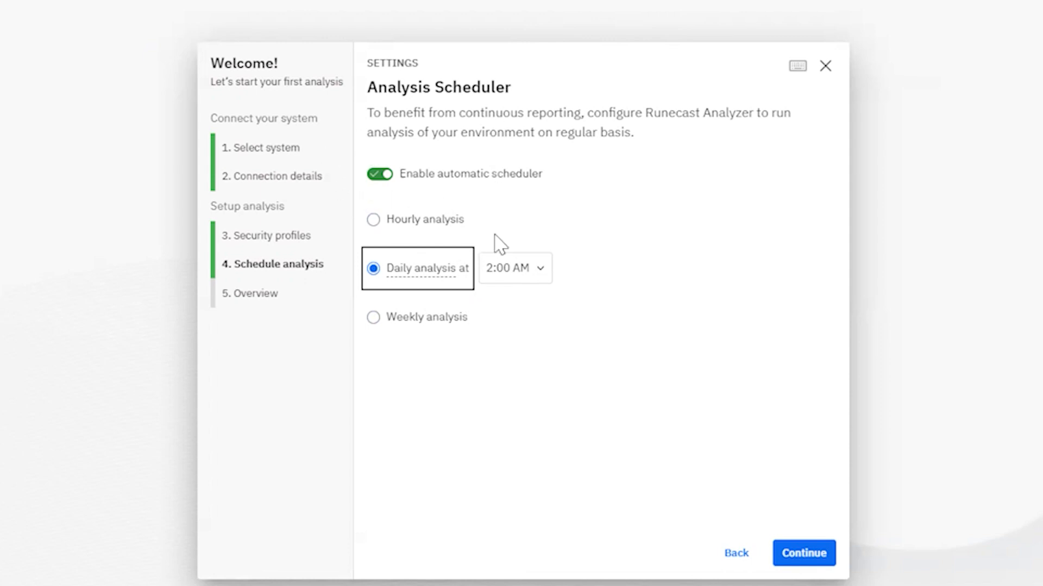
# Set the daily analysis time to 2:00 AM.
pyautogui.moveTo(388, 269)
pyautogui.moveTo(442, 277)
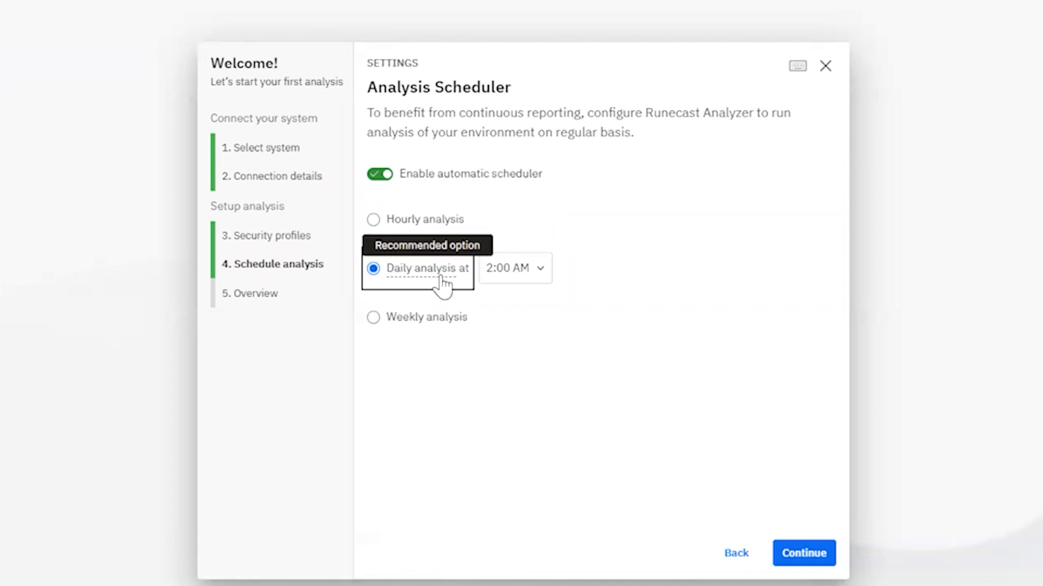
pyautogui.click(520, 274)
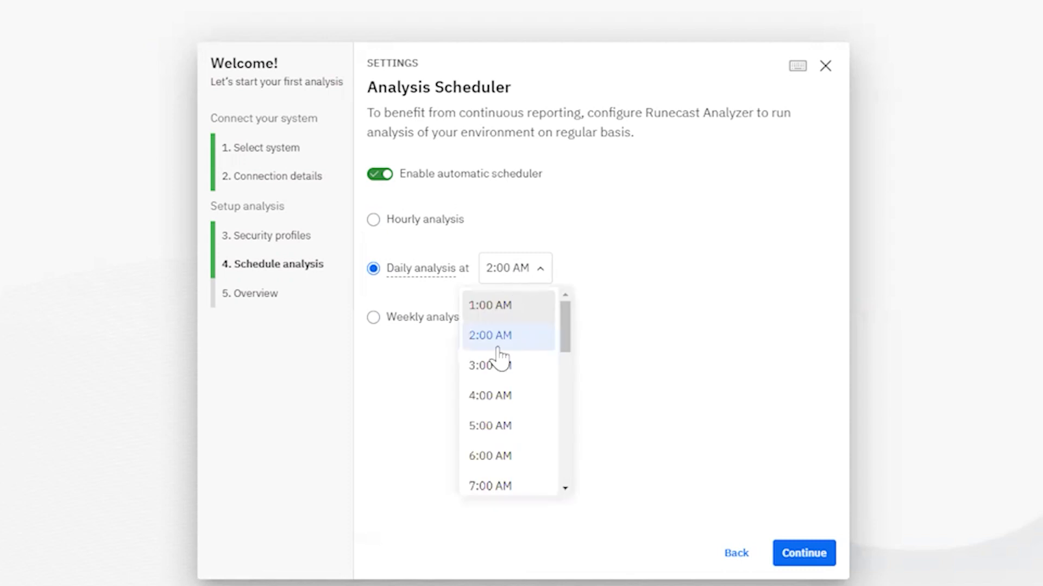
pyautogui.click(489, 337)
pyautogui.moveTo(435, 277)
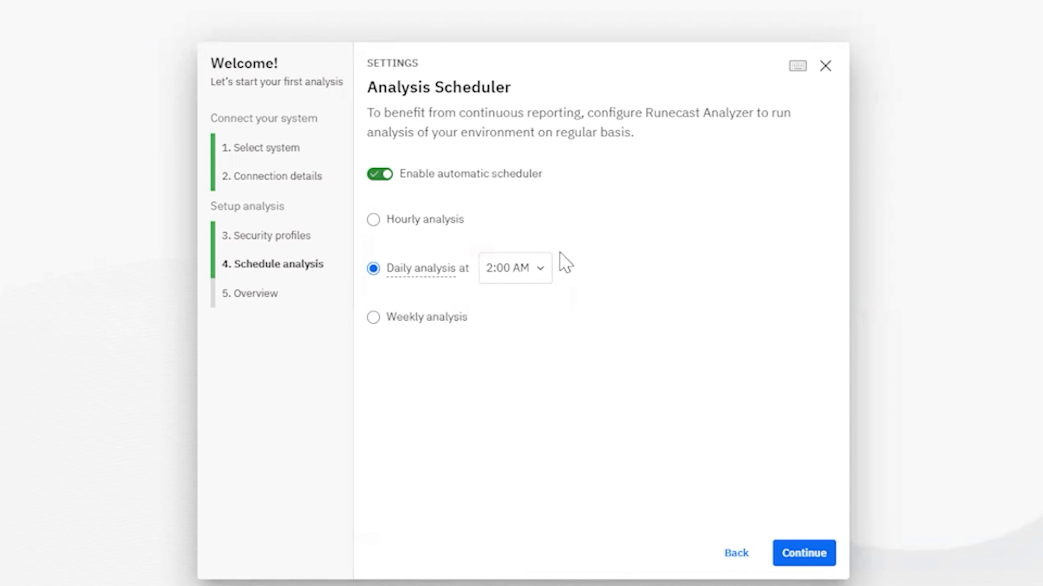
# Open the Overview and review the activated profiles and improvement programme details.
pyautogui.click(800, 556)
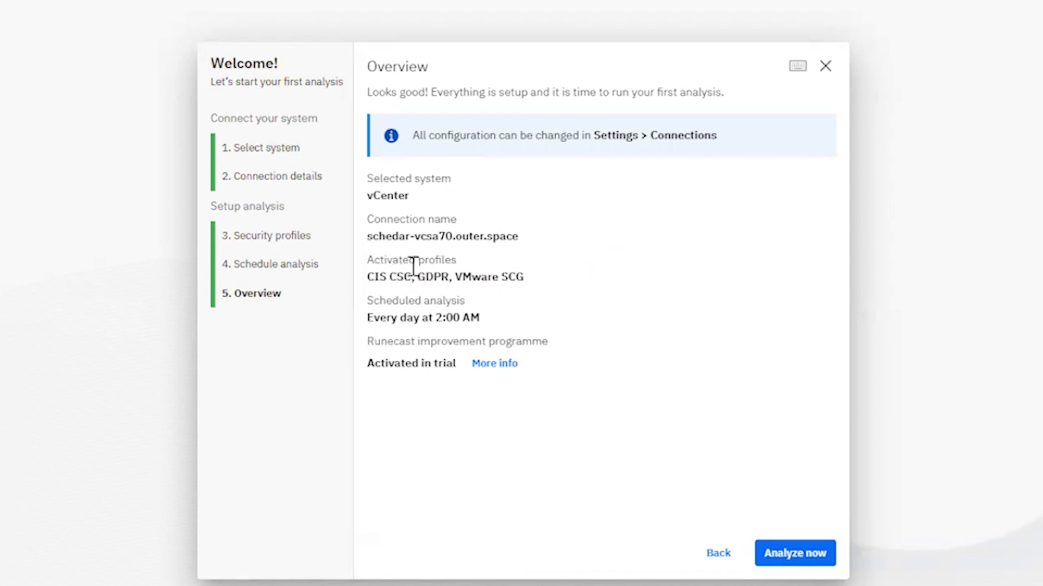
pyautogui.moveTo(369, 273); pyautogui.dragTo(525, 274)
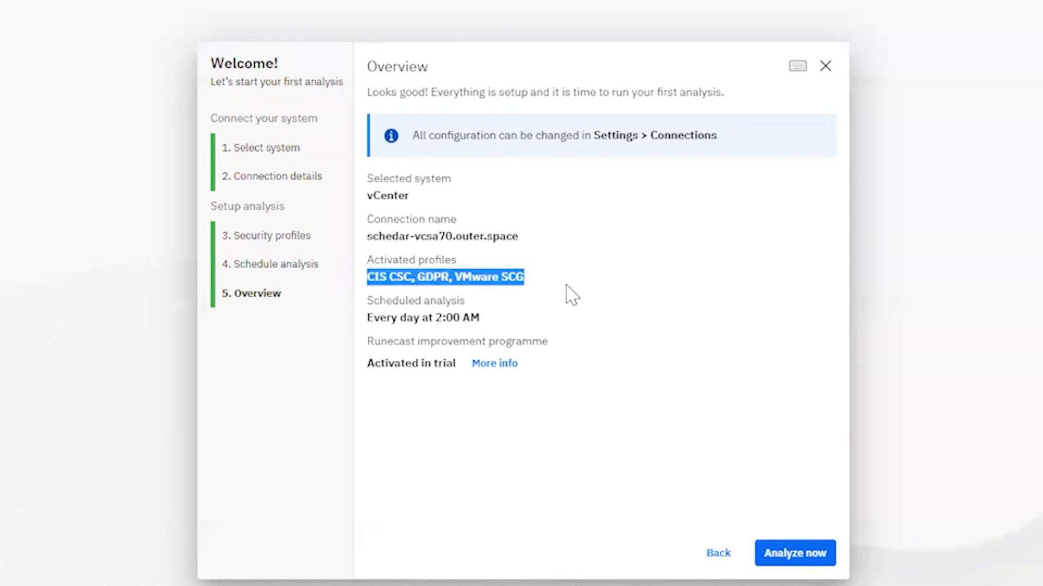
pyautogui.click(526, 274)
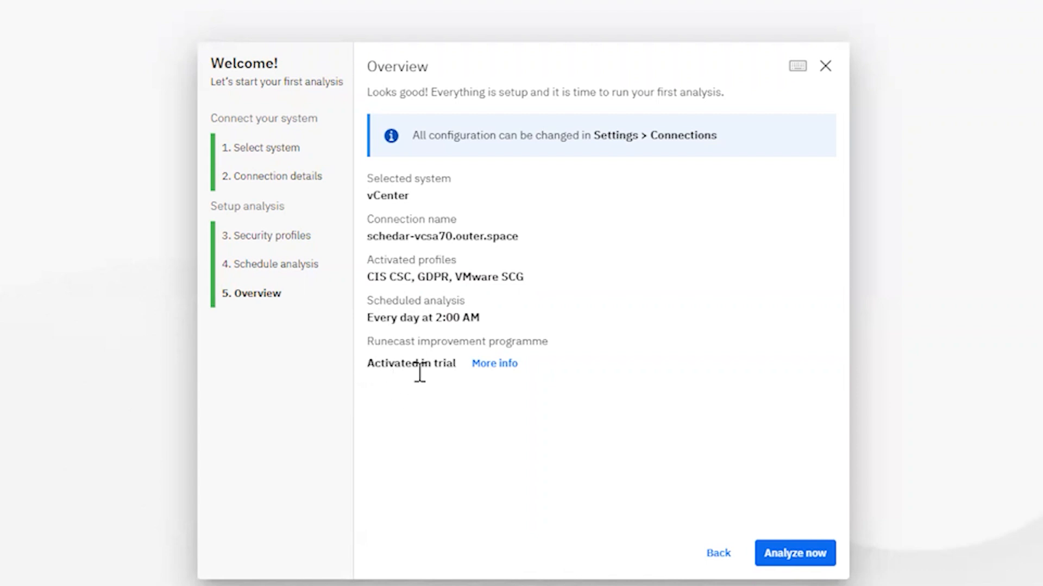
pyautogui.click(495, 364)
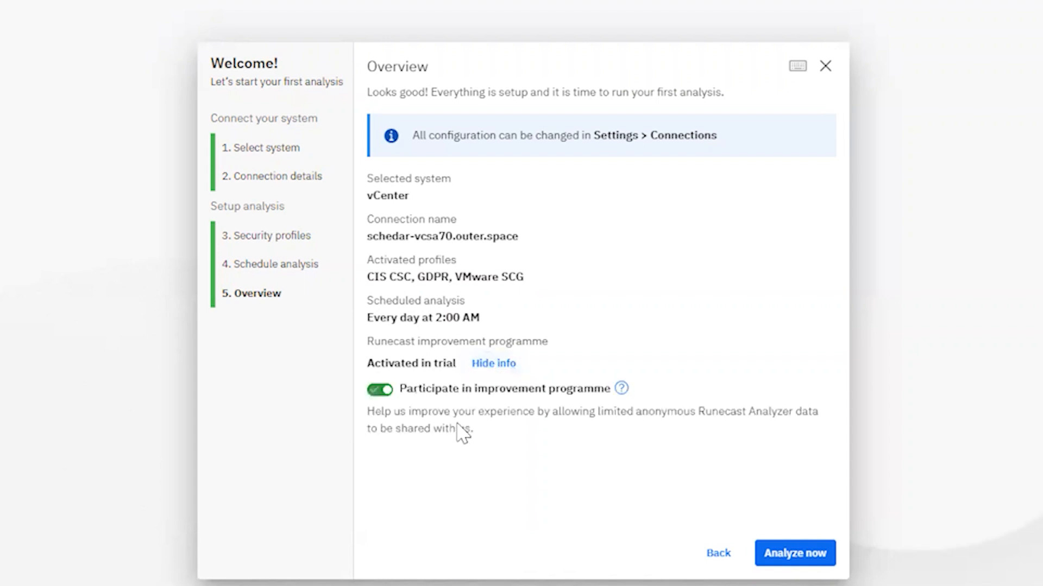
pyautogui.click(494, 364)
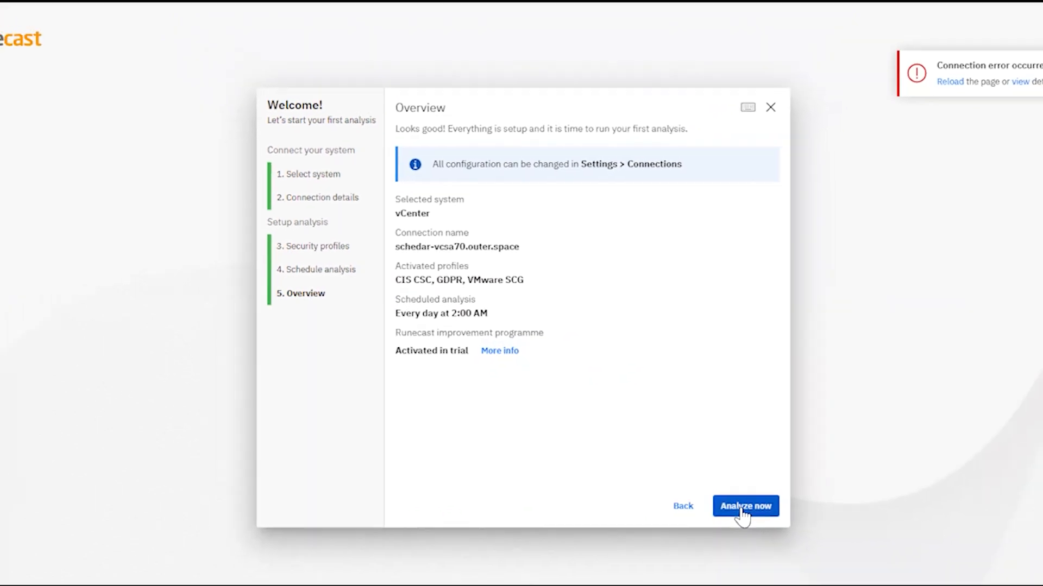
# Launch the first analysis with Analyze now and dismiss the connection error toast.
pyautogui.click(742, 507)
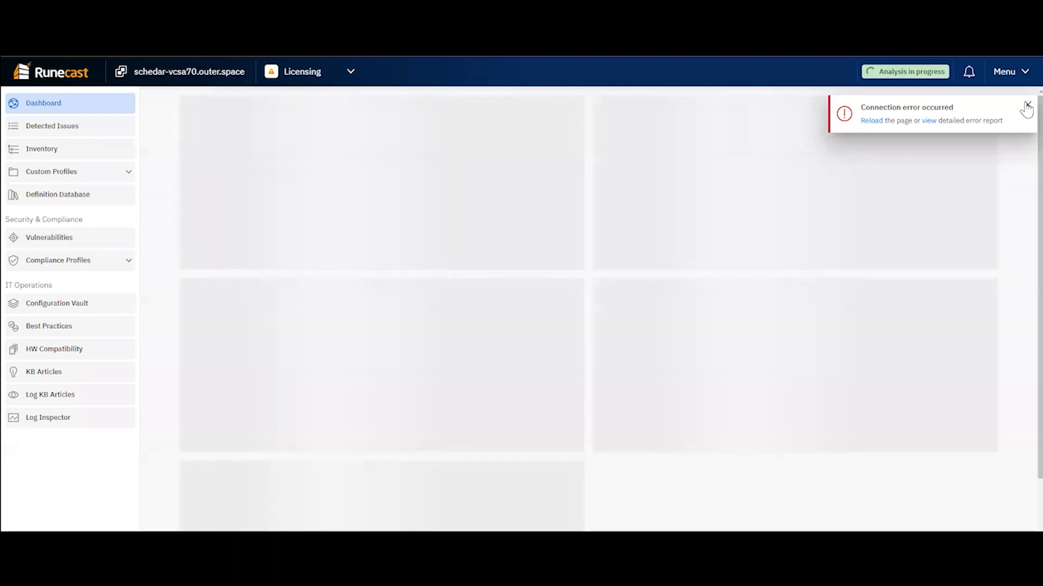
pyautogui.click(1027, 105)
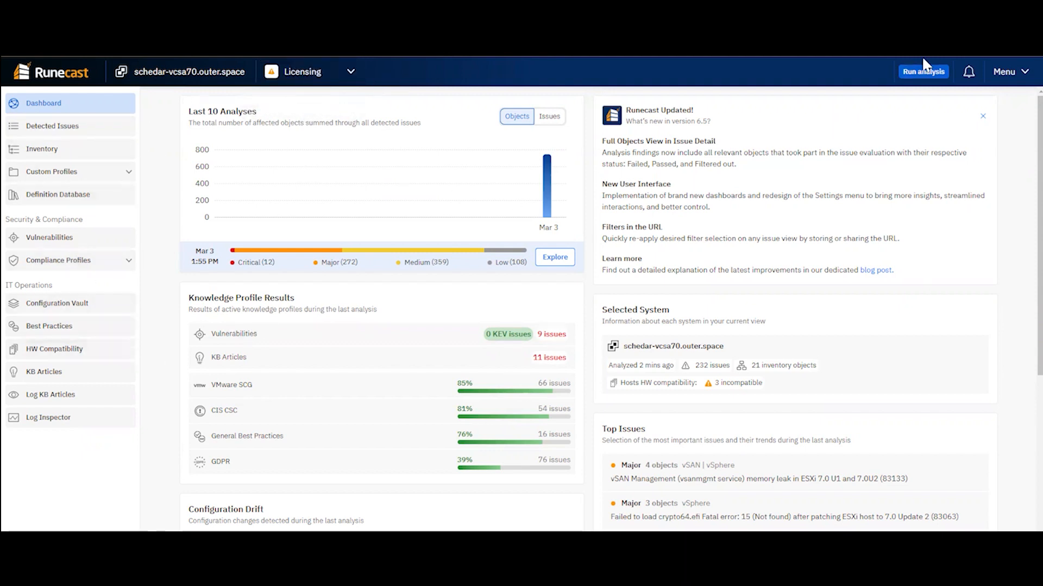
pyautogui.click(968, 71)
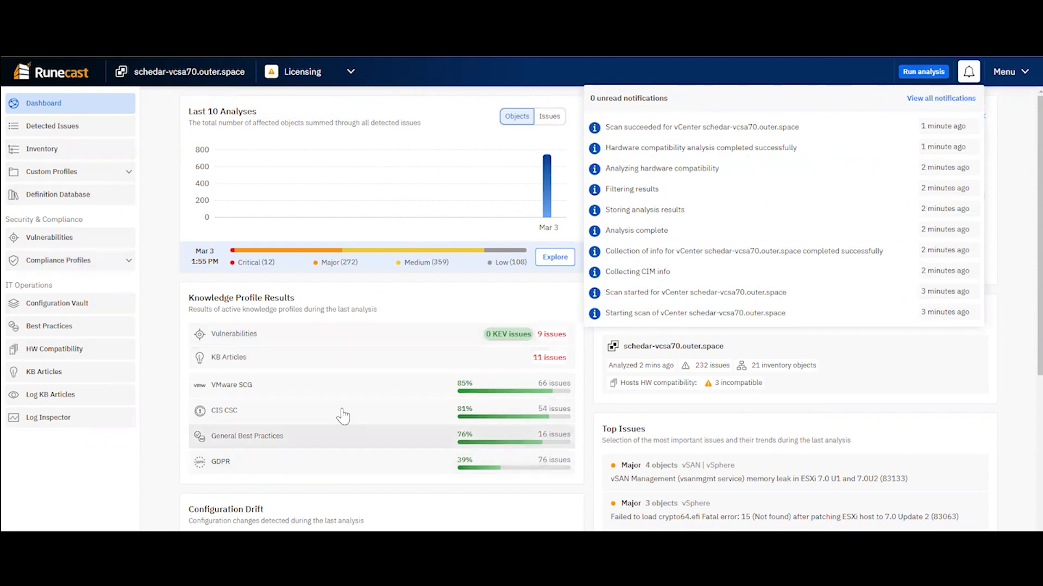
pyautogui.scroll(-3, 345, 402)
pyautogui.scroll(3, 358, 380)
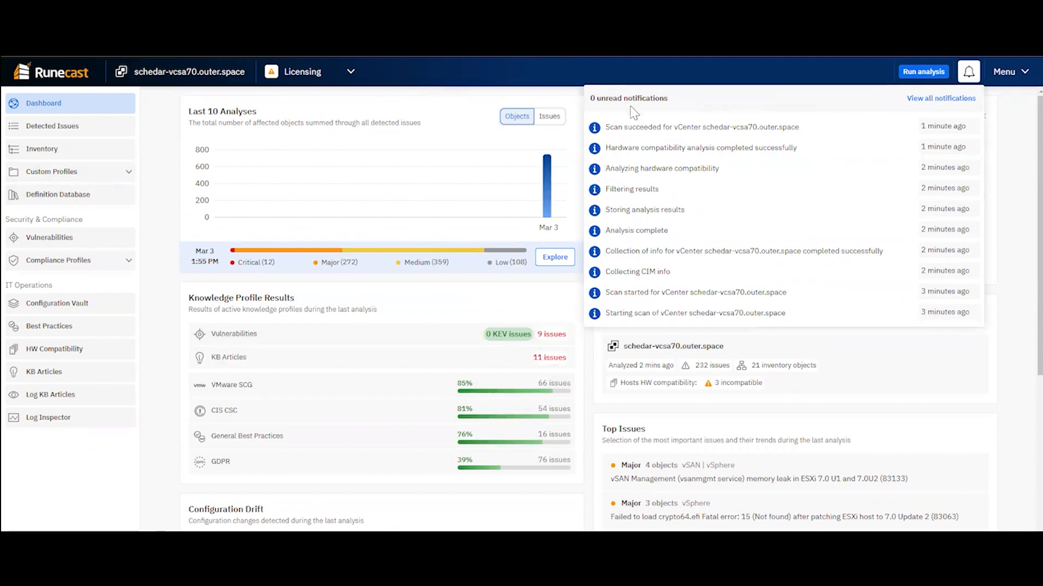
pyautogui.click(351, 74)
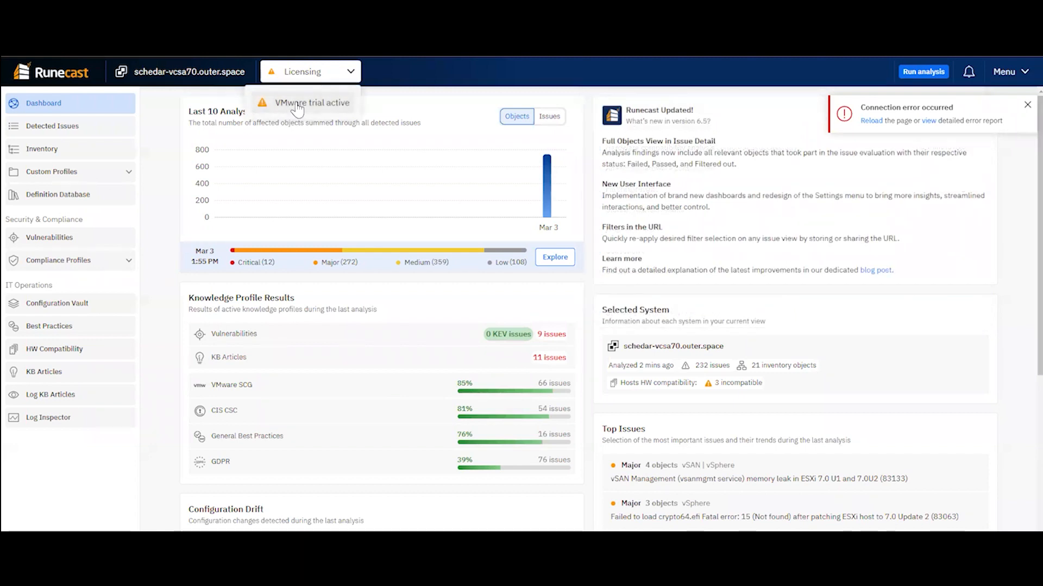
pyautogui.click(429, 69)
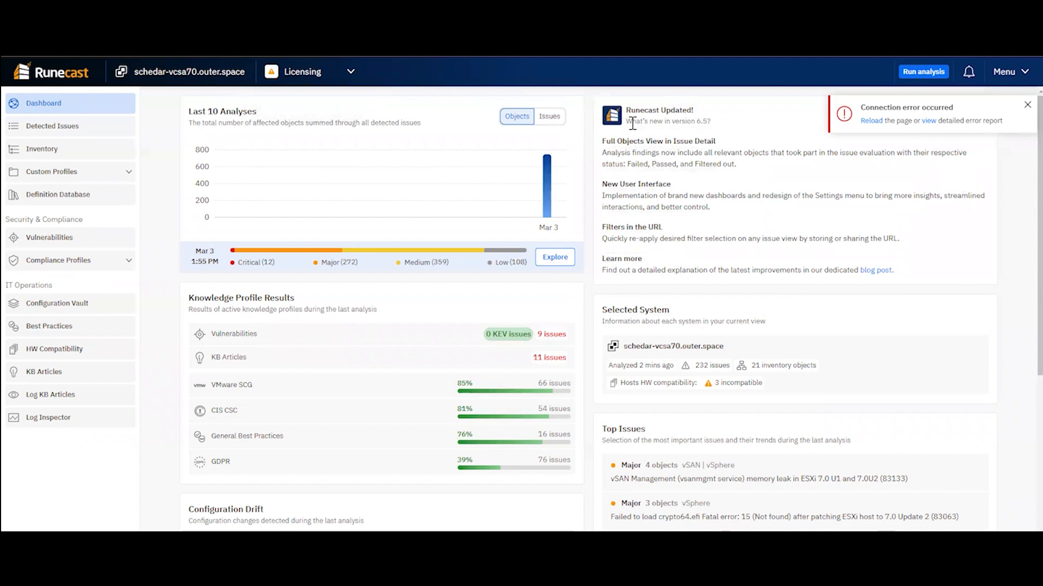